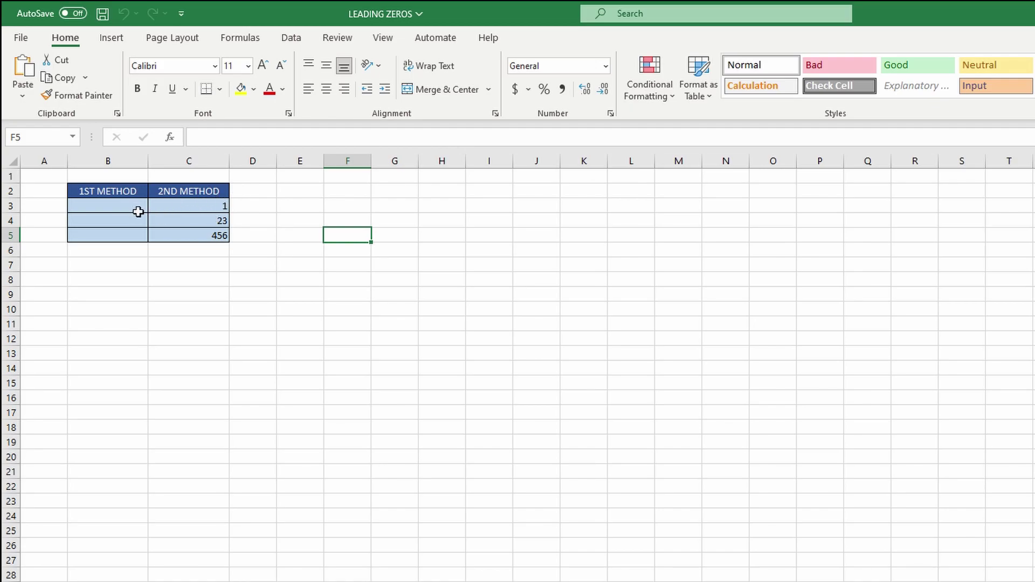
# Try entering 000001 in cell B3 under 1ST METHOD while it has the General number format
pyautogui.click(138, 212)
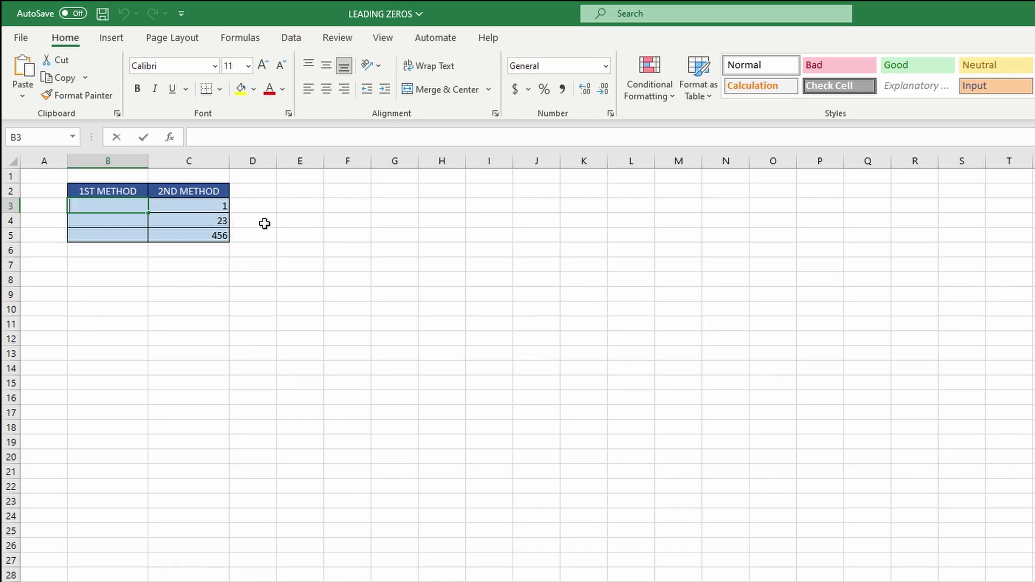
pyautogui.write('00001')
pyautogui.press('Return')
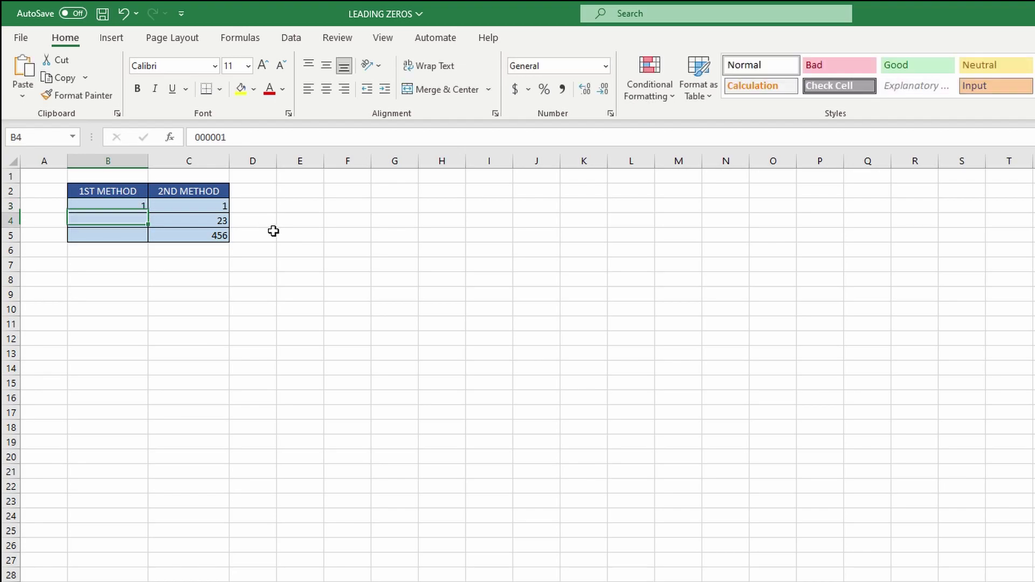
pyautogui.click(131, 207)
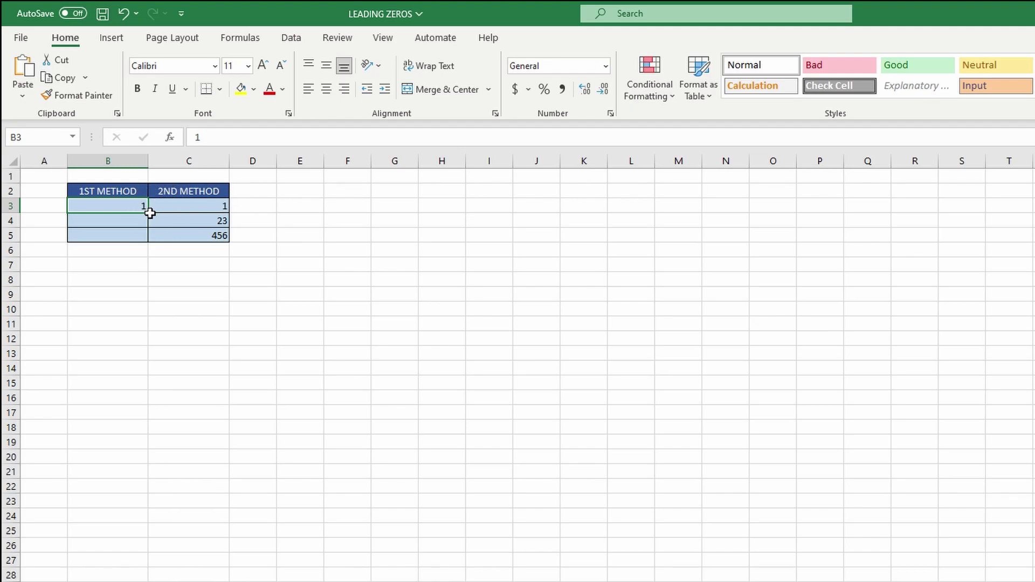
pyautogui.click(347, 233)
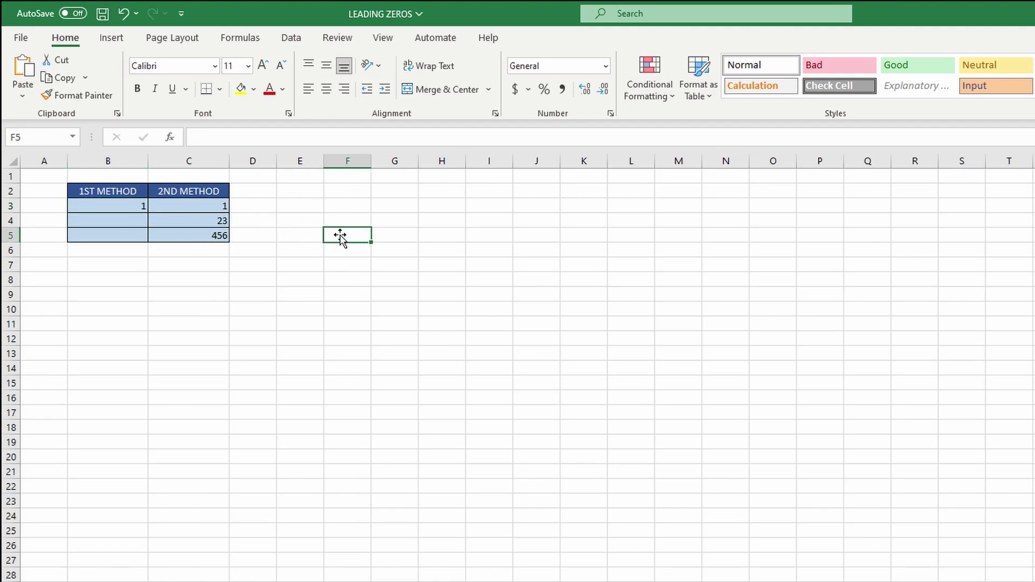
# Clear the contents of cell B3
pyautogui.click(142, 209)
pyautogui.press('Delete')
pyautogui.click(331, 225)
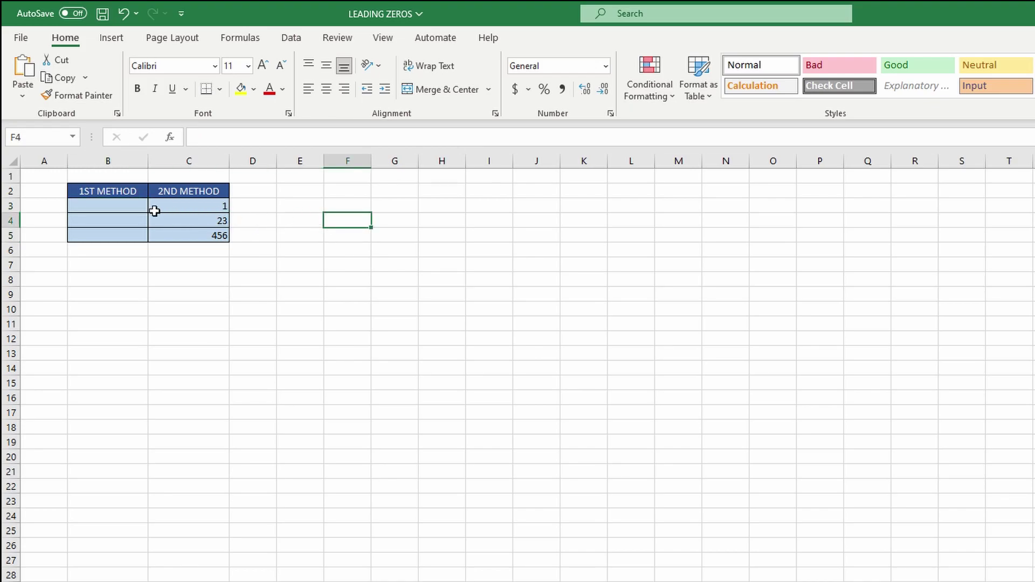
# Format the 1ST METHOD cells B3:B5 with the Text number category
pyautogui.moveTo(134, 210); pyautogui.dragTo(134, 240)
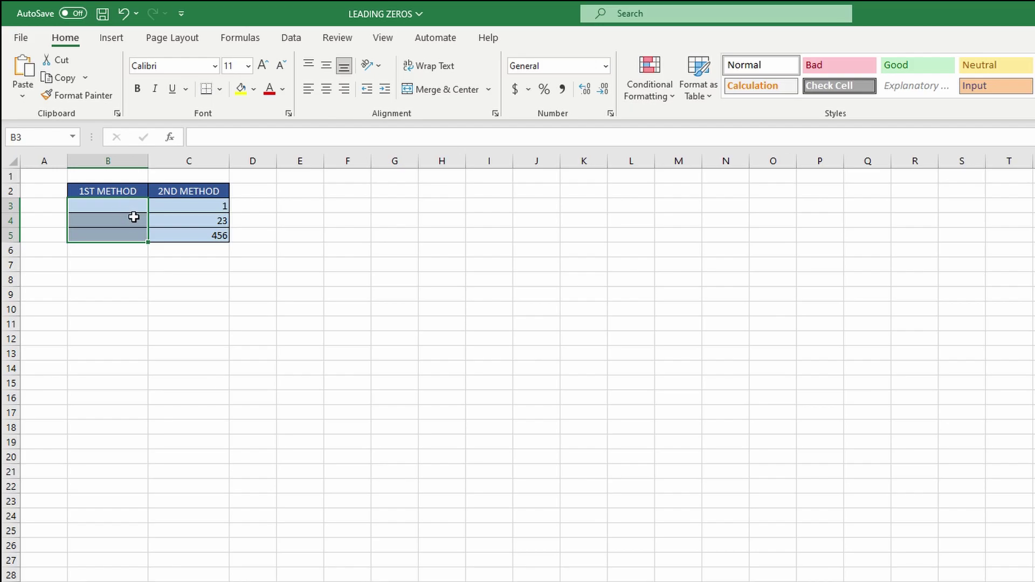
pyautogui.rightClick(117, 213)
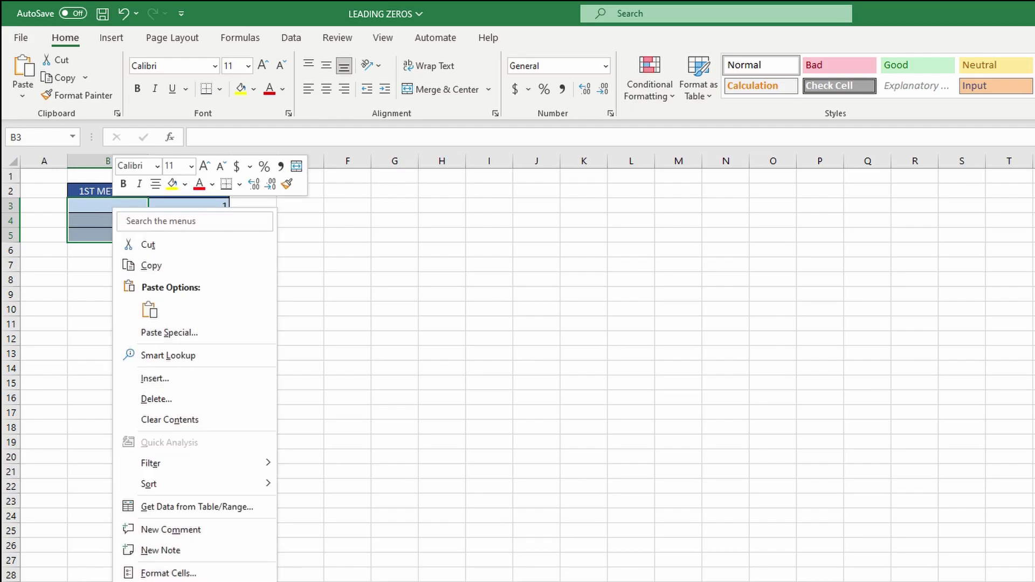
pyautogui.click(188, 574)
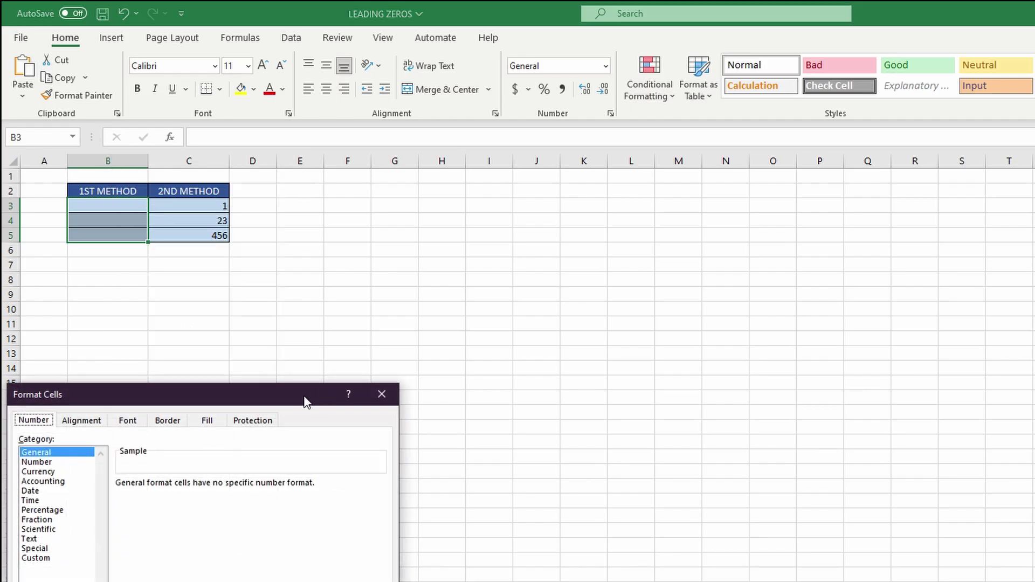
pyautogui.moveTo(229, 400); pyautogui.dragTo(288, 282)
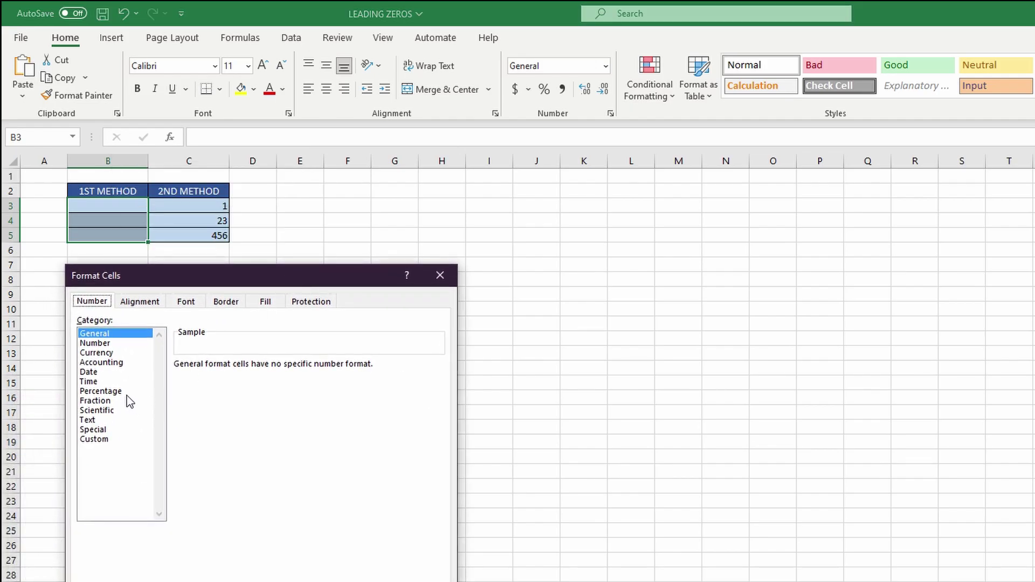
pyautogui.click(95, 421)
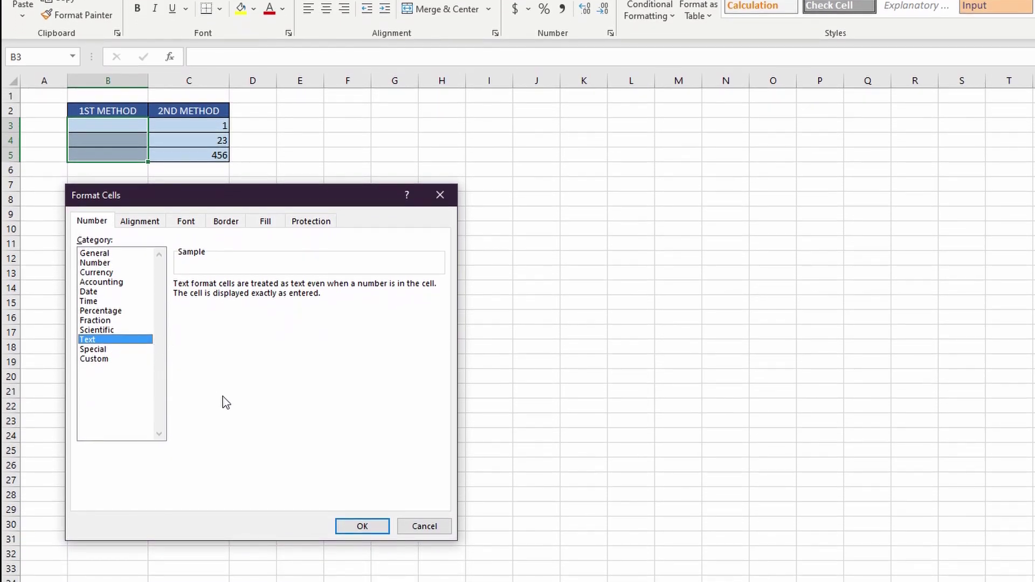
pyautogui.click(362, 527)
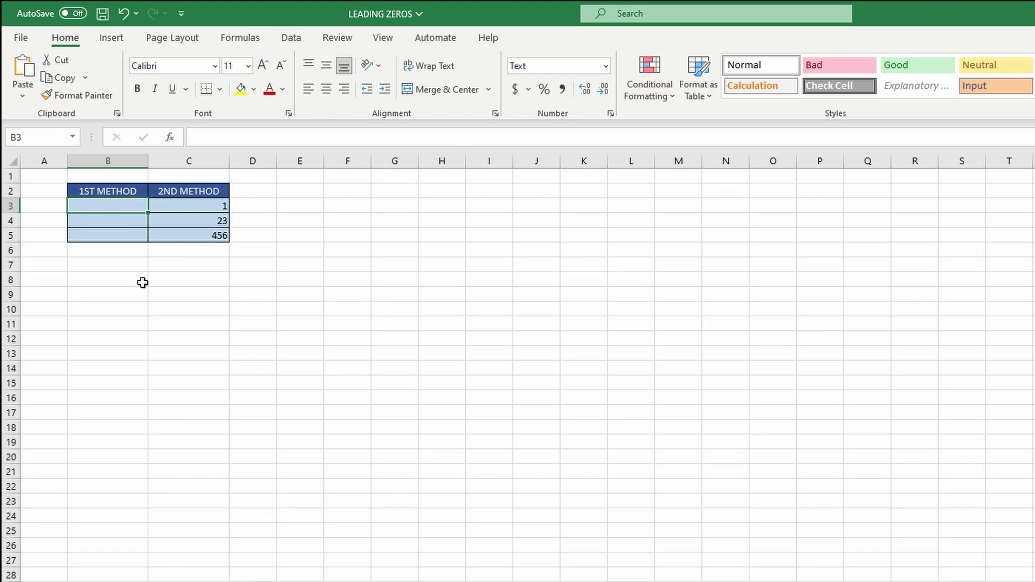
# Enter 000001, 000023 and 000456 in cells B3, B4 and B5 of the 1ST METHOD column
pyautogui.write('000001')
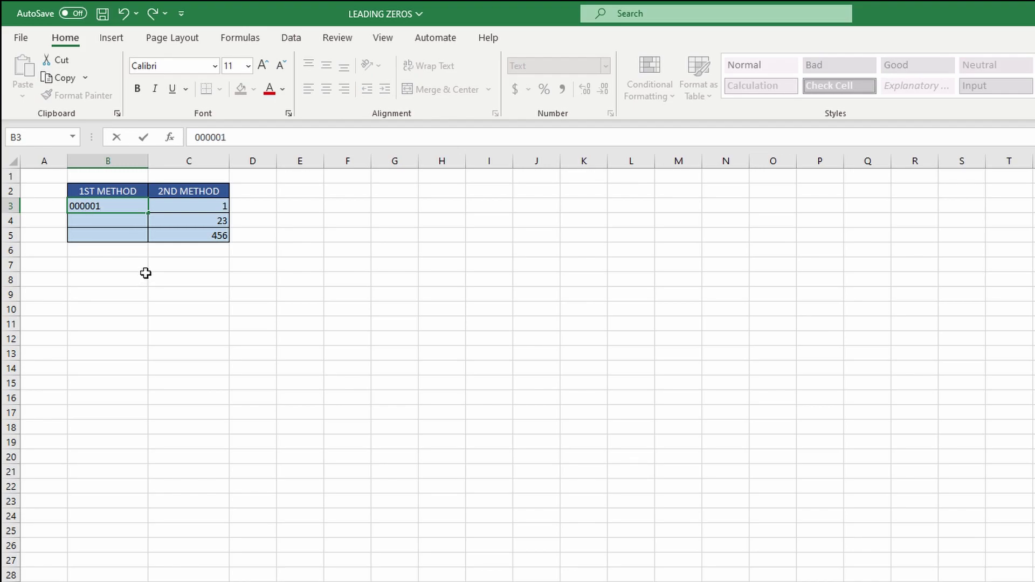
pyautogui.press('Return')
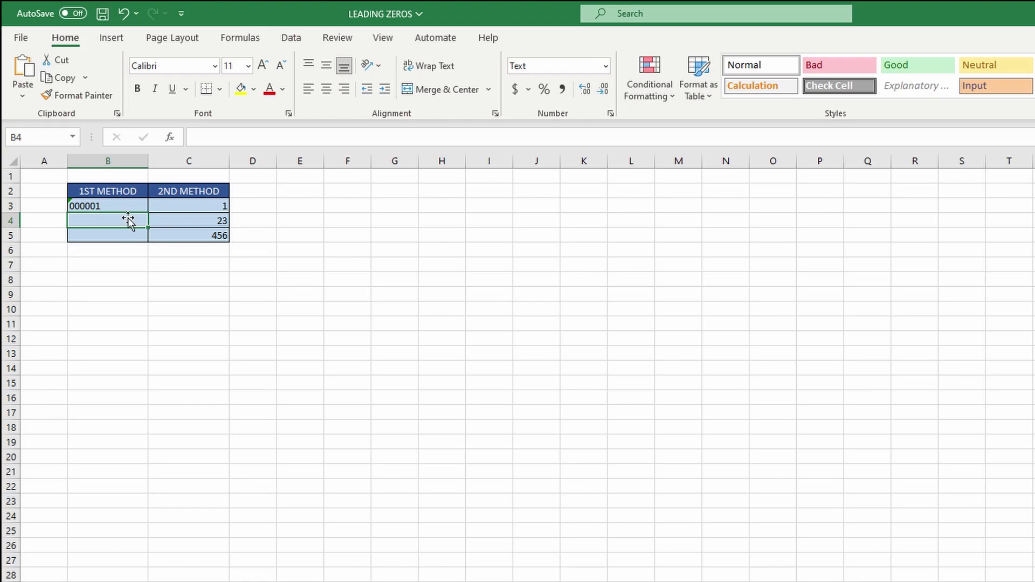
pyautogui.write('000023')
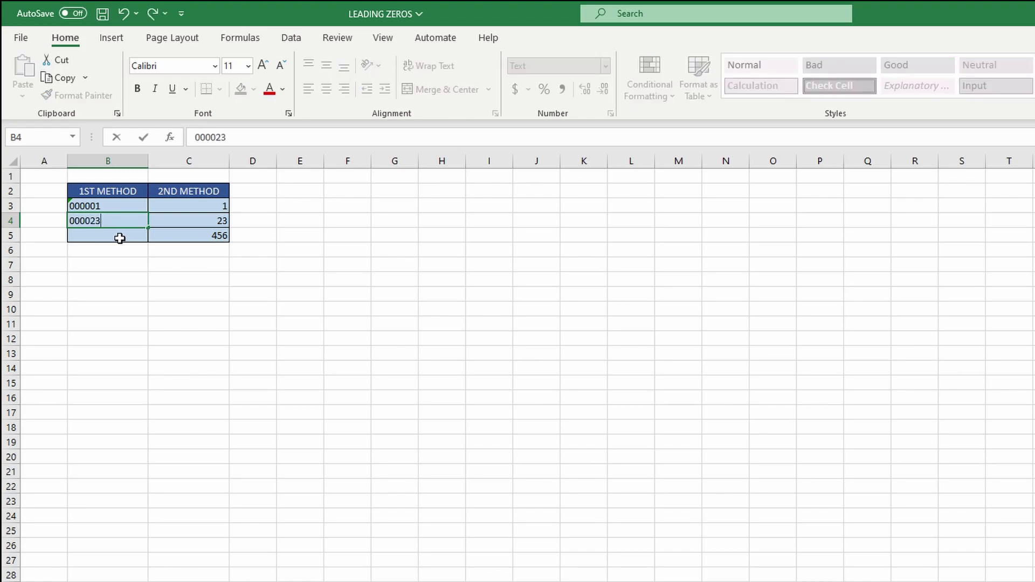
pyautogui.press('Return')
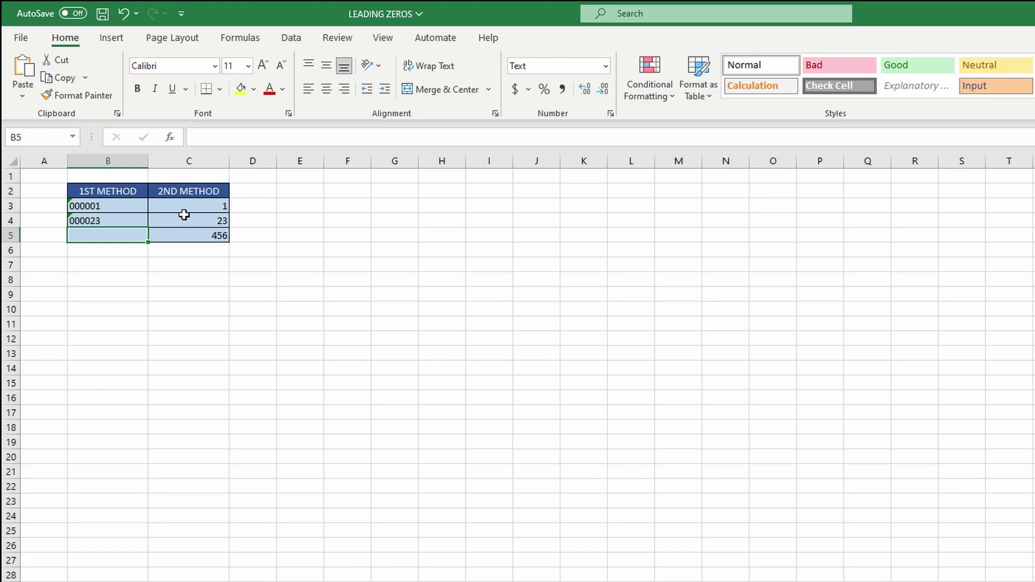
pyautogui.doubleClick(143, 241)
pyautogui.write('000456')
pyautogui.press('Return')
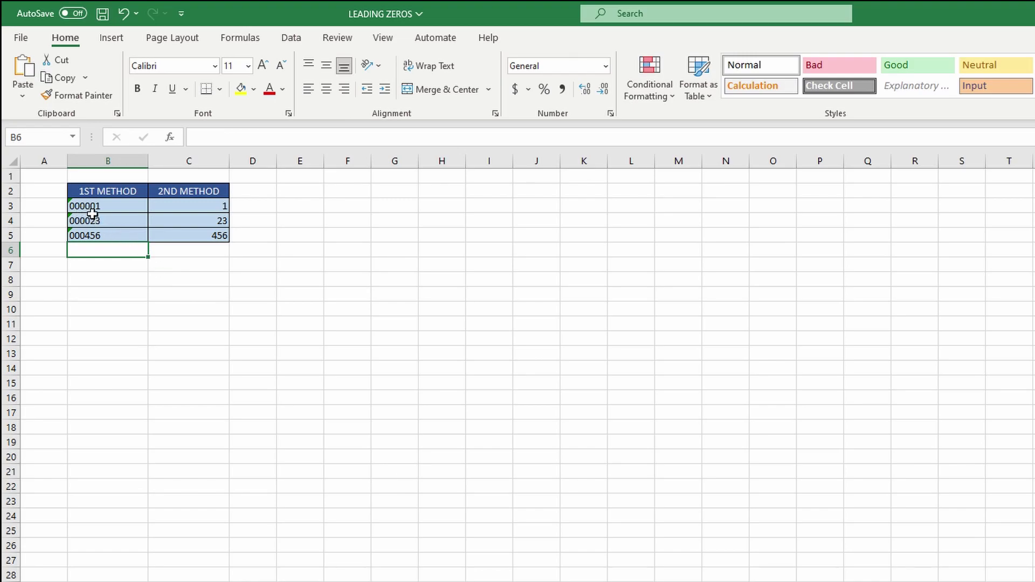
# Ignore the number-stored-as-text error for cells B3:B5
pyautogui.moveTo(107, 212); pyautogui.dragTo(87, 235)
pyautogui.click(114, 279)
pyautogui.moveTo(58, 211)
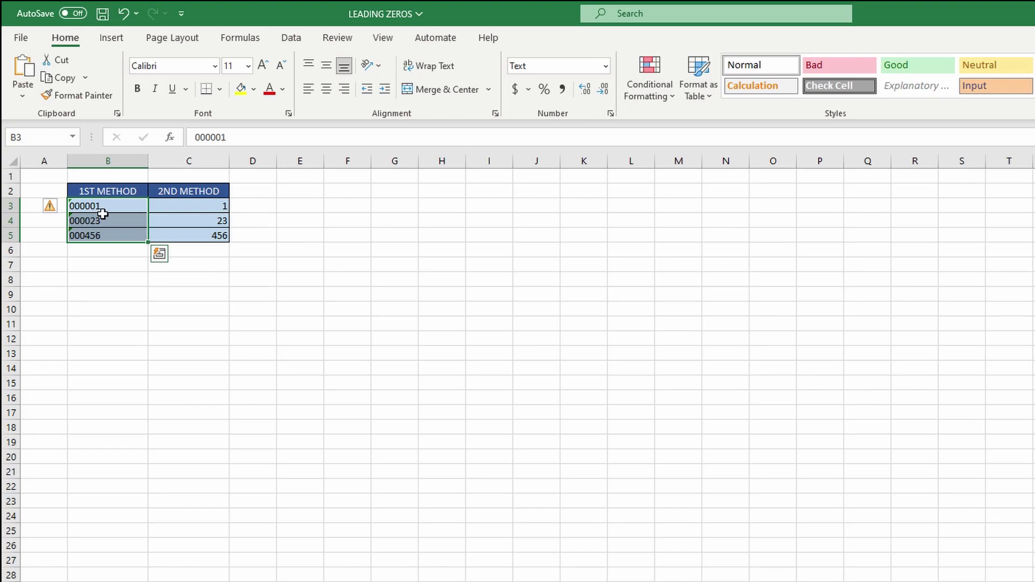
pyautogui.click(105, 208)
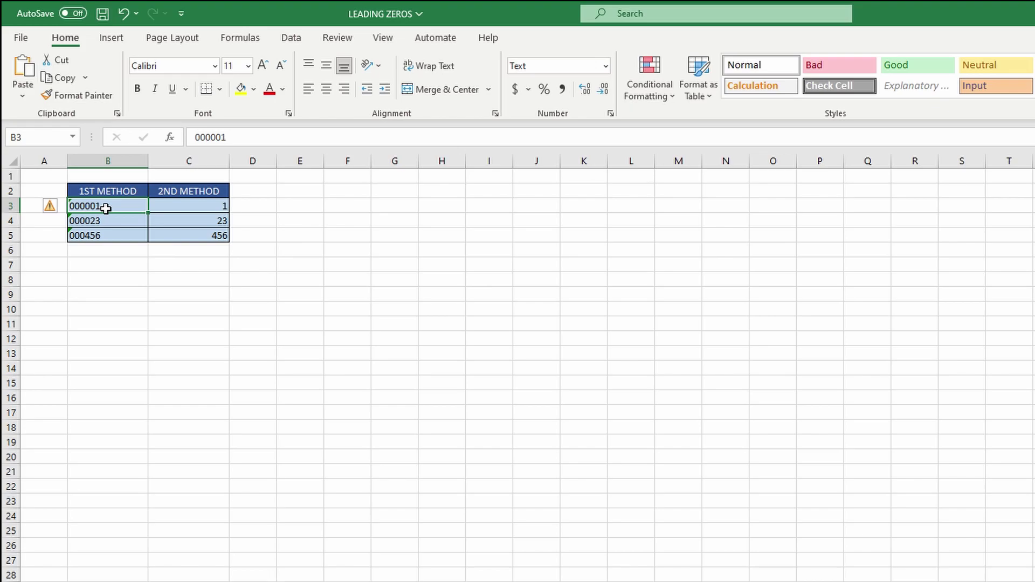
pyautogui.moveTo(106, 208); pyautogui.dragTo(102, 238)
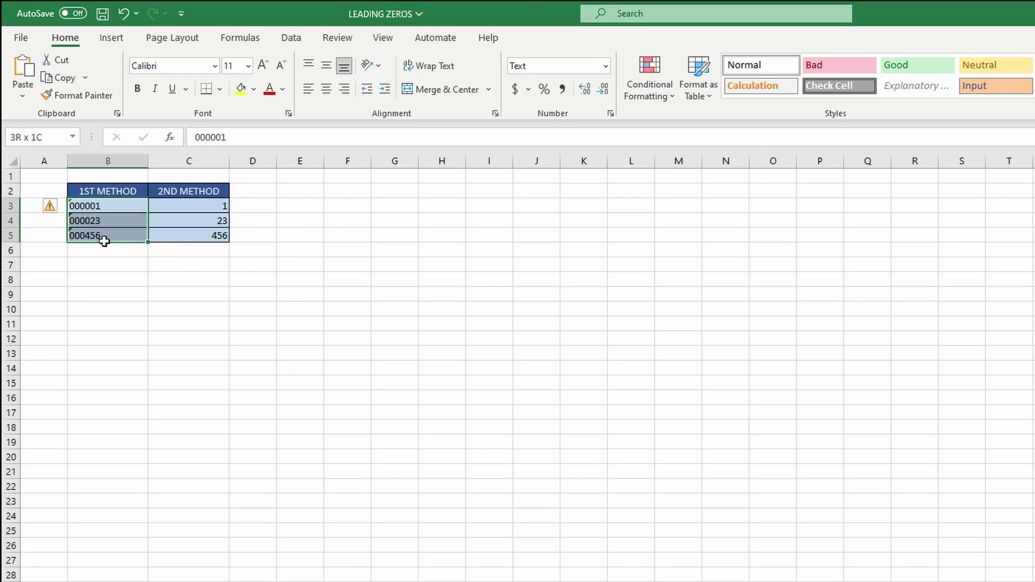
pyautogui.click(56, 209)
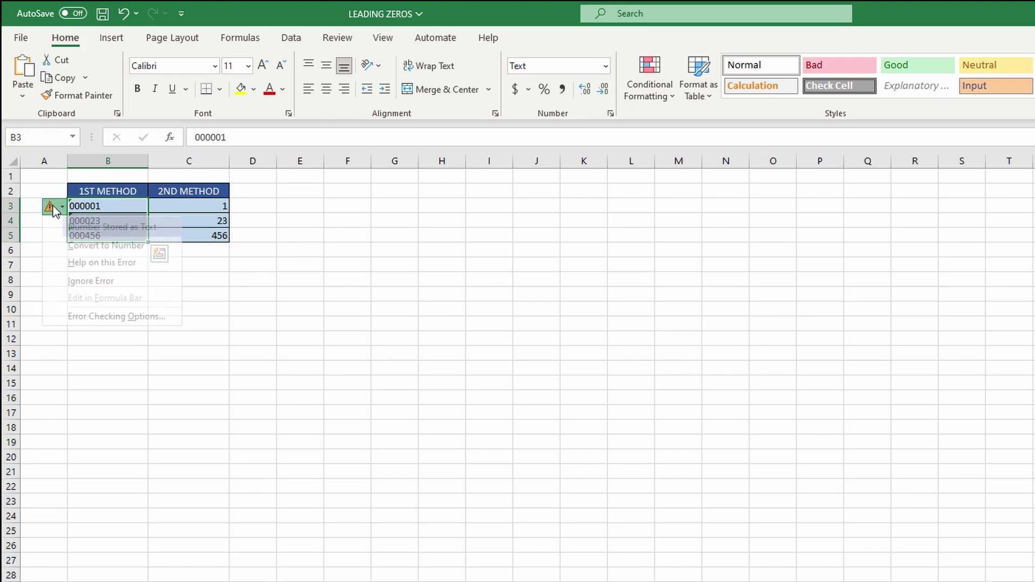
pyautogui.click(116, 283)
pyautogui.click(161, 280)
# Right-align the entries in cells B3:B5
pyautogui.moveTo(91, 210); pyautogui.dragTo(111, 239)
pyautogui.click(239, 296)
pyautogui.click(291, 291)
pyautogui.click(344, 91)
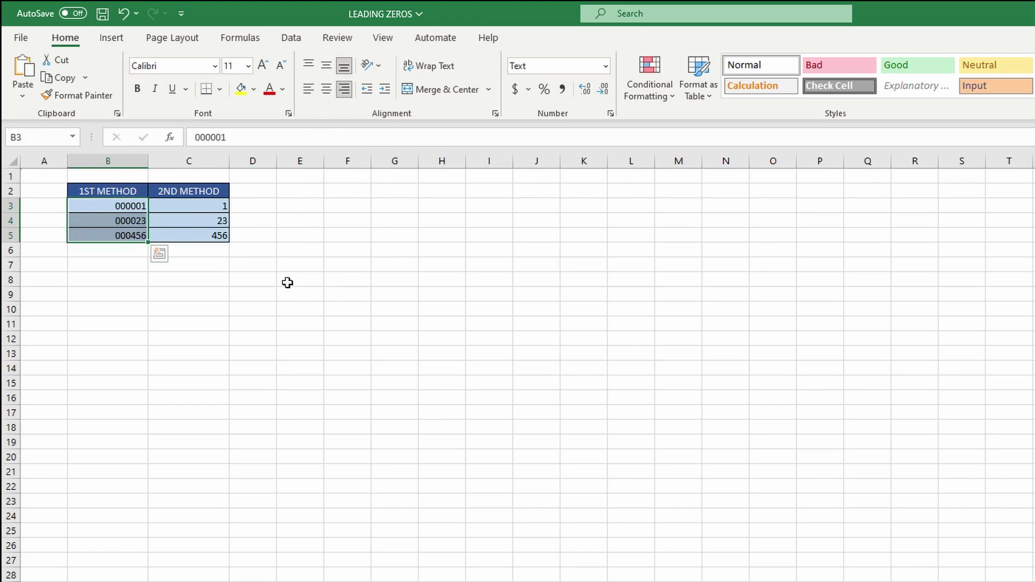
pyautogui.click(291, 275)
# Apply the custom number format 000000 to the 2ND METHOD cells C3:C5
pyautogui.click(212, 211)
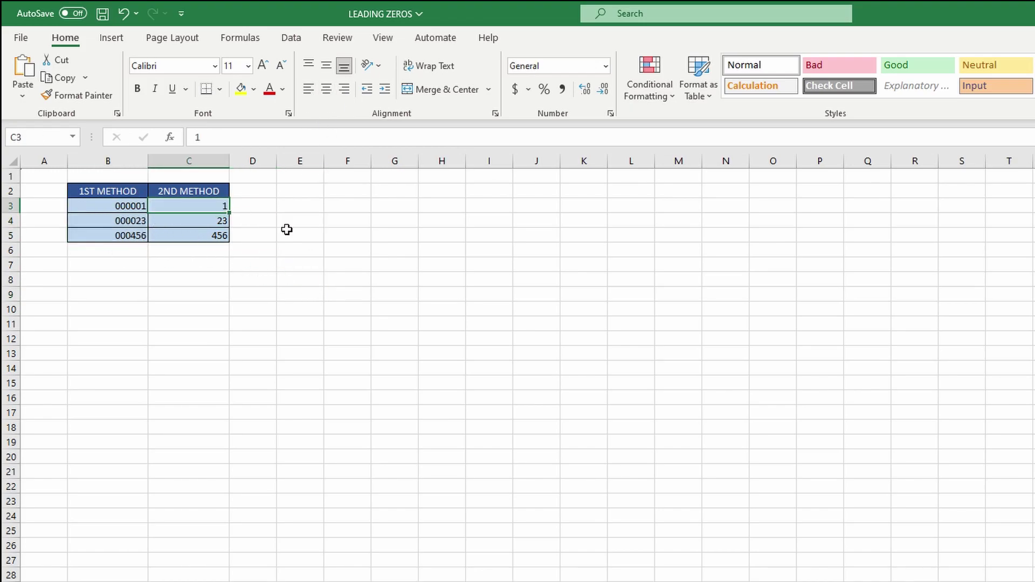
pyautogui.click(249, 221)
pyautogui.moveTo(203, 210); pyautogui.dragTo(199, 234)
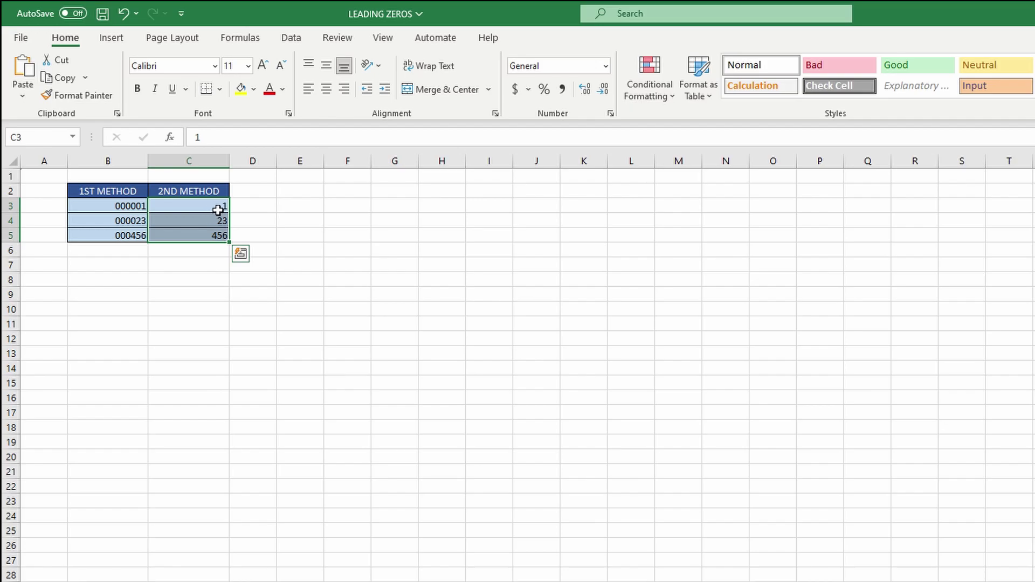
pyautogui.moveTo(216, 212); pyautogui.dragTo(212, 229)
pyautogui.rightClick(206, 213)
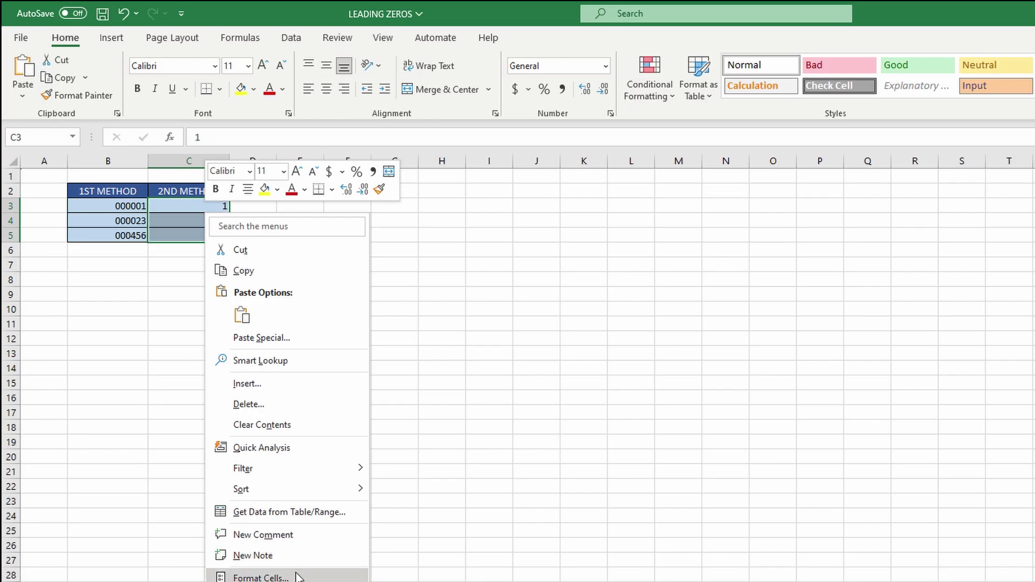
pyautogui.click(259, 577)
pyautogui.moveTo(235, 391); pyautogui.dragTo(235, 282)
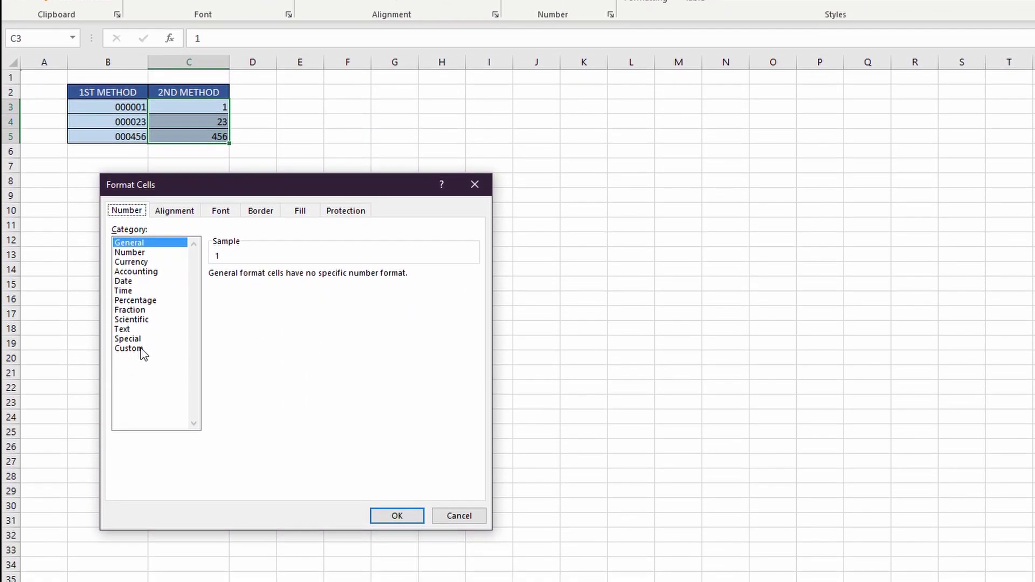
pyautogui.click(140, 350)
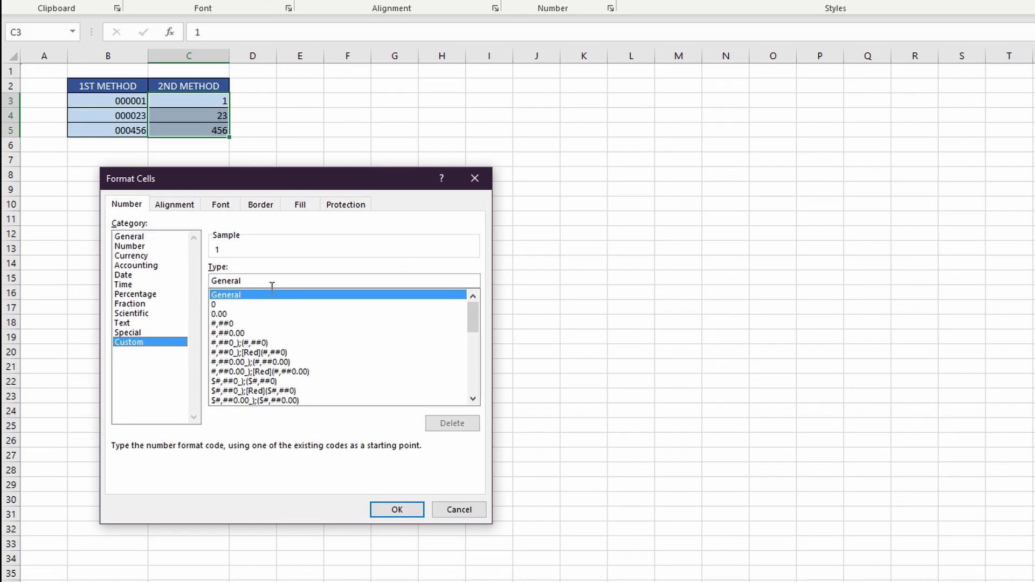
pyautogui.moveTo(278, 286); pyautogui.dragTo(208, 286)
pyautogui.write('000000')
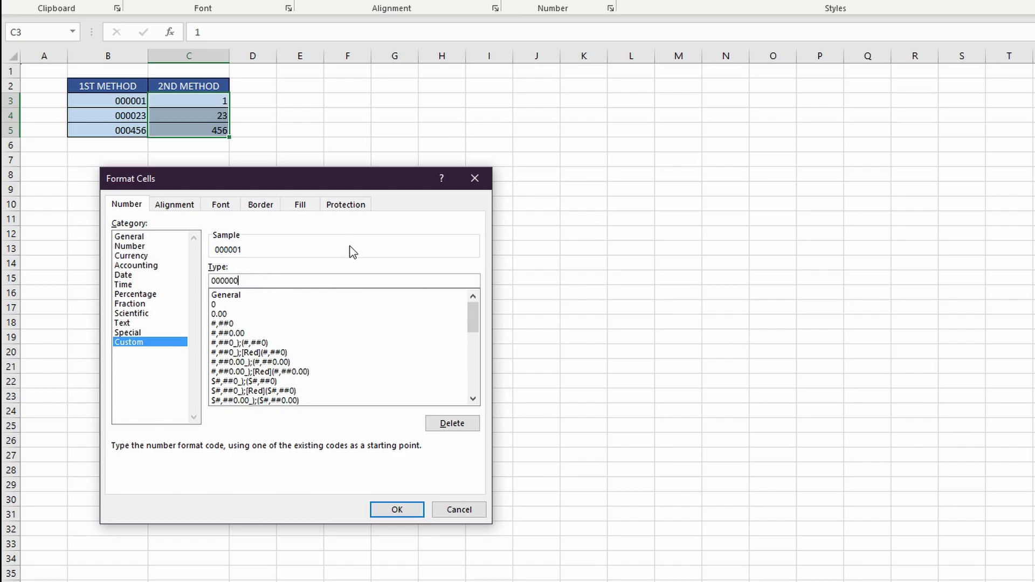
pyautogui.click(395, 510)
pyautogui.click(204, 176)
pyautogui.click(203, 101)
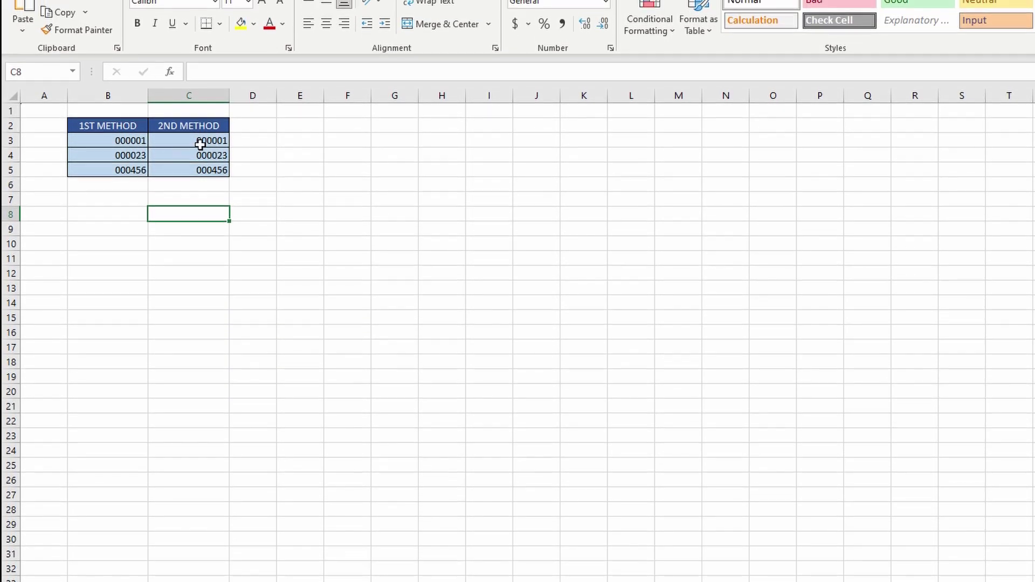
pyautogui.moveTo(207, 181); pyautogui.dragTo(212, 192)
pyautogui.click(252, 268)
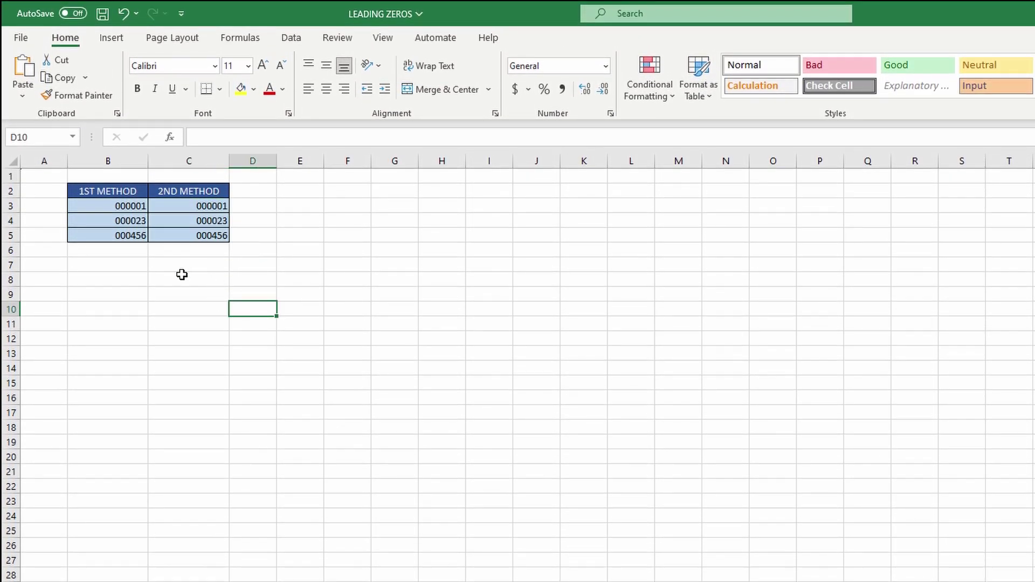
pyautogui.click(189, 223)
pyautogui.click(292, 270)
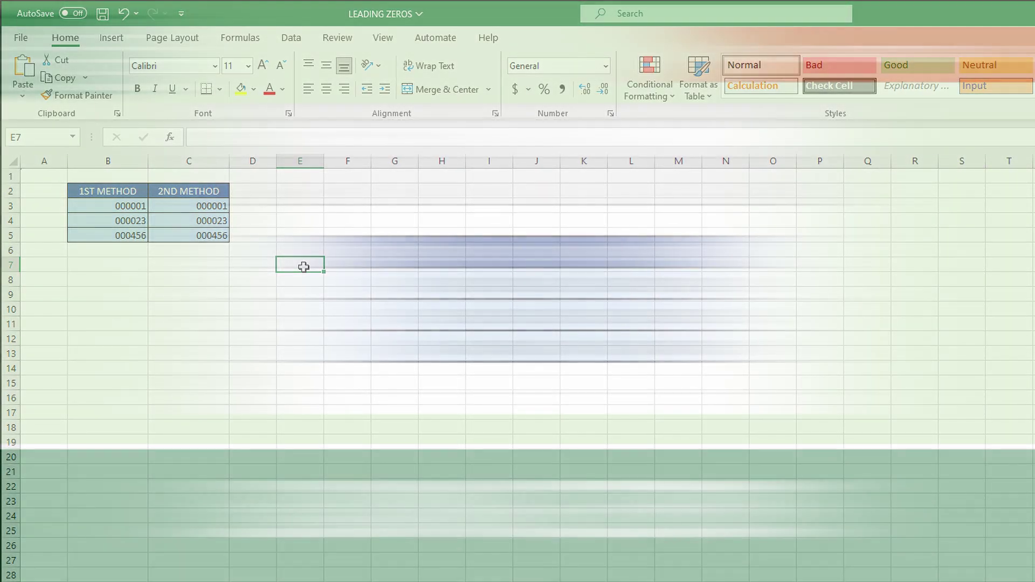